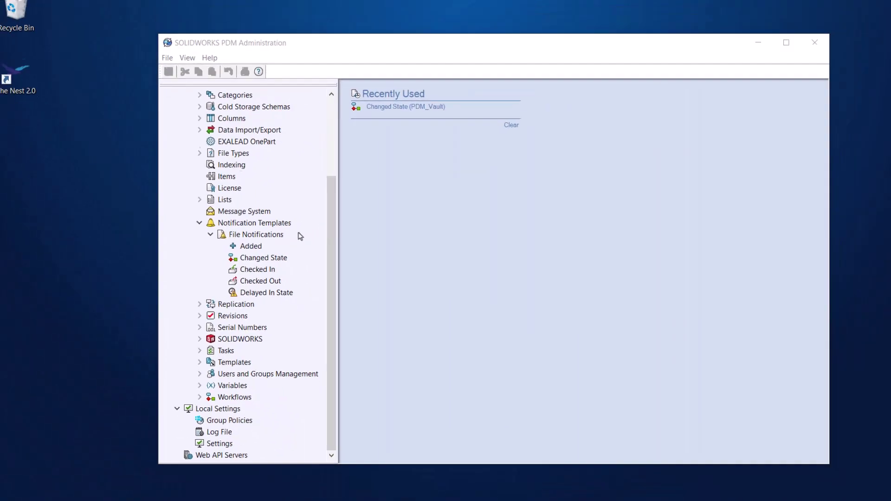
# Switch the Changed State notification to a Custom template and check its preview
pyautogui.doubleClick(279, 259)
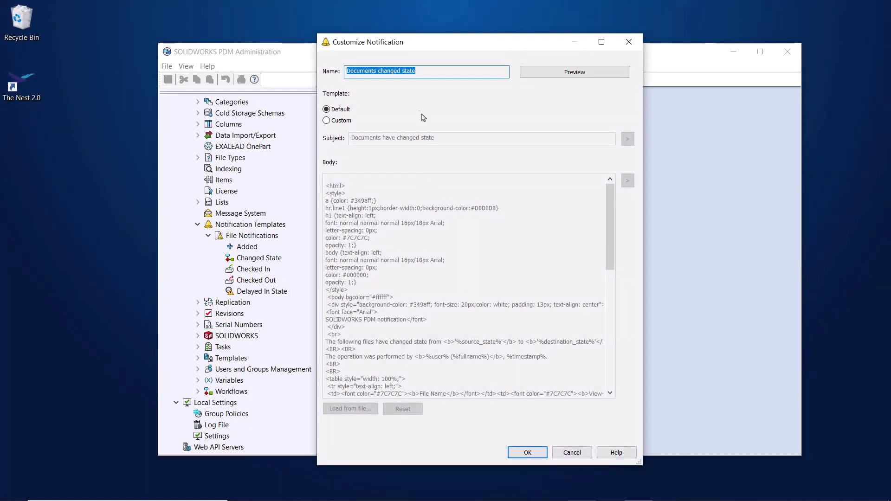
pyautogui.click(346, 123)
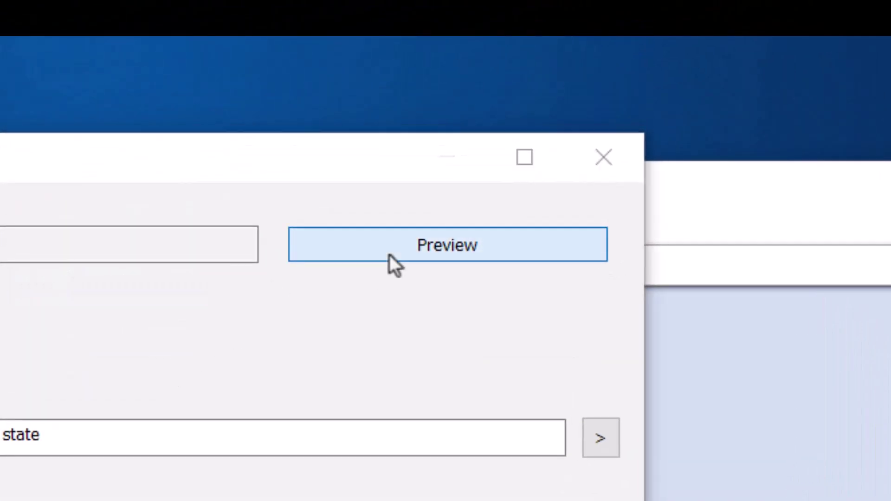
pyautogui.click(389, 254)
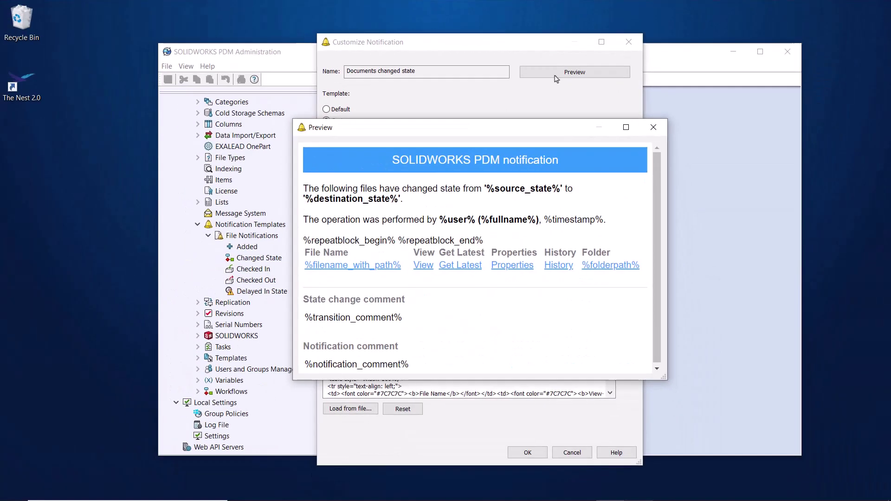
pyautogui.click(654, 127)
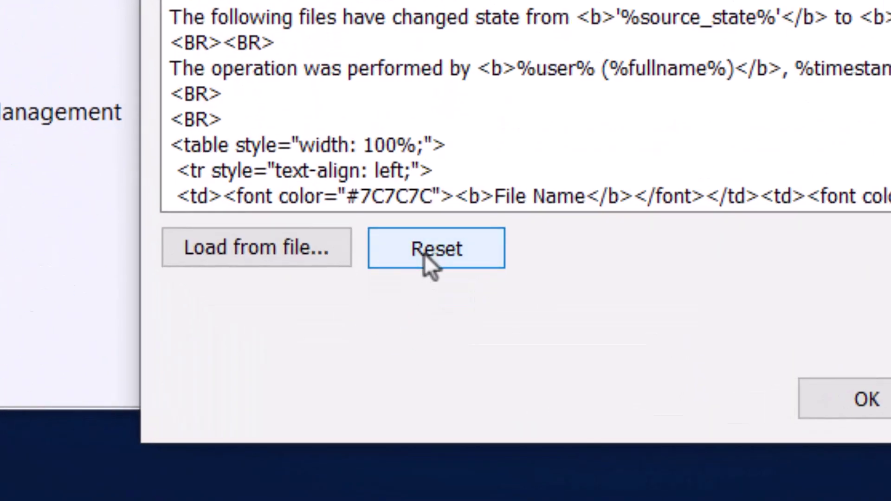
# Reset the template body and replace its header with 'Hawk Ridge Systems PDM Vault Notification'
pyautogui.click(424, 254)
pyautogui.scroll(-2, 138, 229)
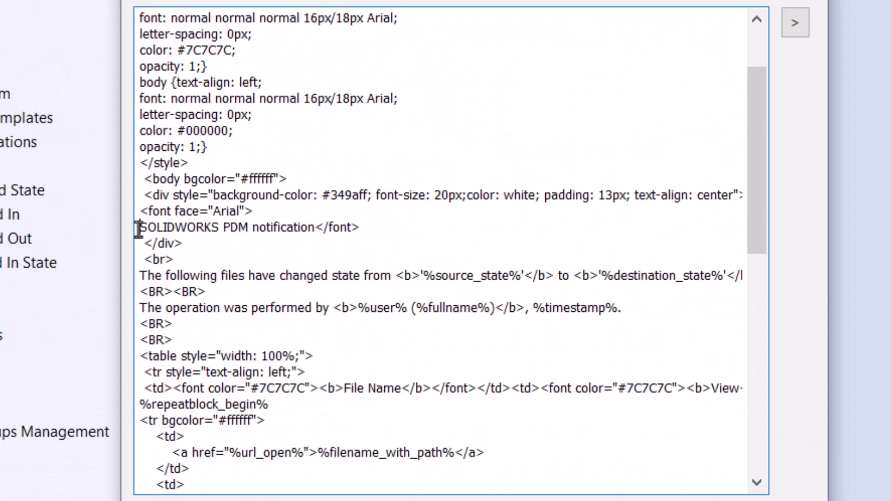
pyautogui.moveTo(138, 230); pyautogui.dragTo(299, 222)
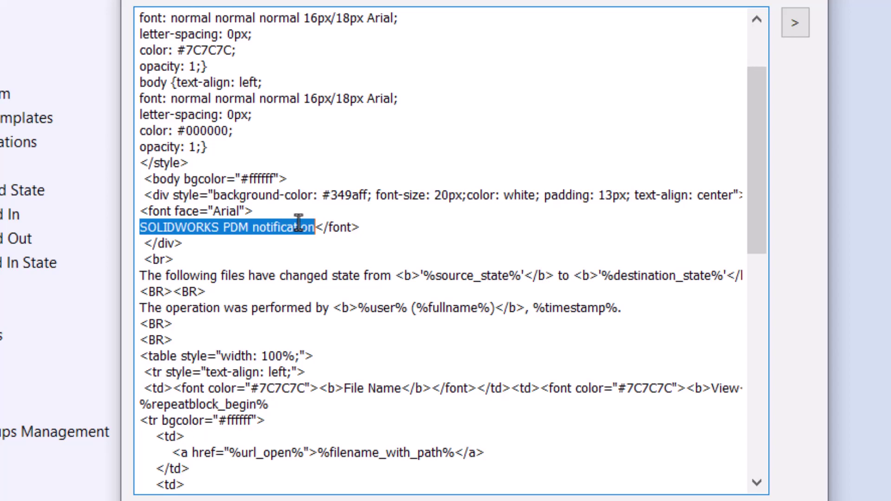
pyautogui.rightClick(295, 223)
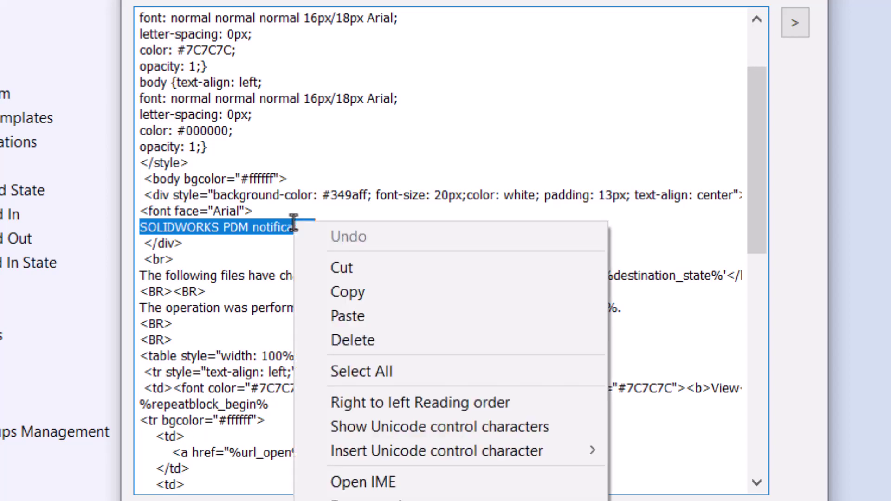
pyautogui.click(346, 317)
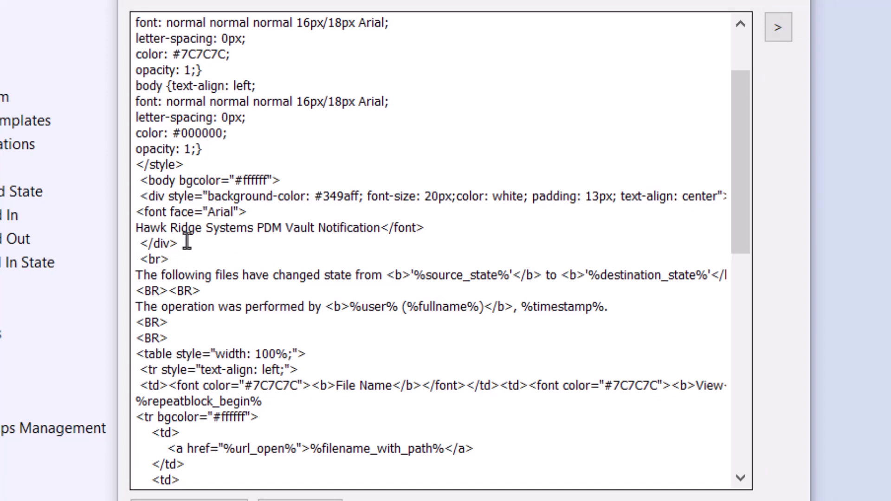
# Add a centered hrs-bird.png logo image line below the header block
pyautogui.click(187, 243)
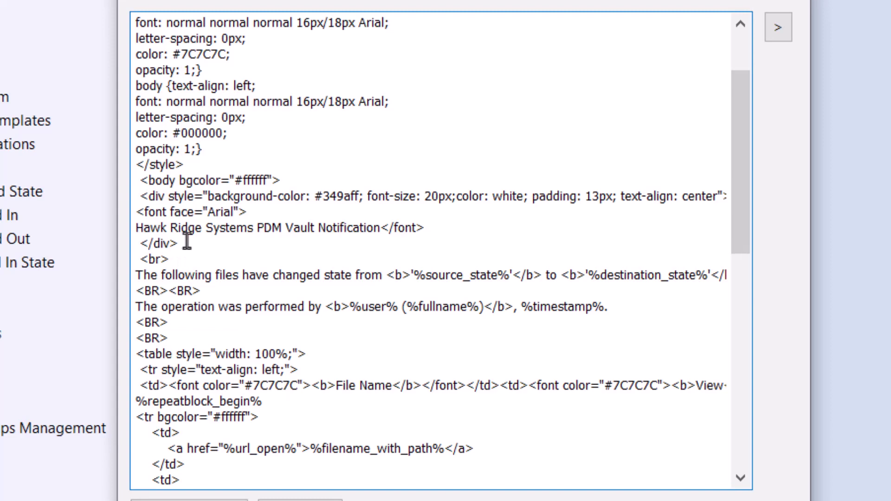
pyautogui.press('Return')
pyautogui.write('<center><img src="http://localhost/solidworkspdm/images/hrs-bird.png"></center>')
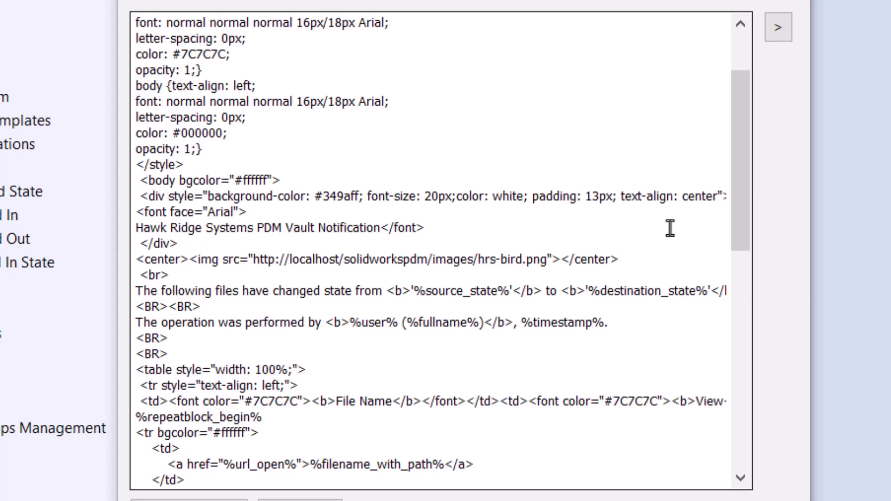
# Change the divider colour DBDBDB and header colour 349aff to 0000FF, then preview the result
pyautogui.scroll(2, 670, 228)
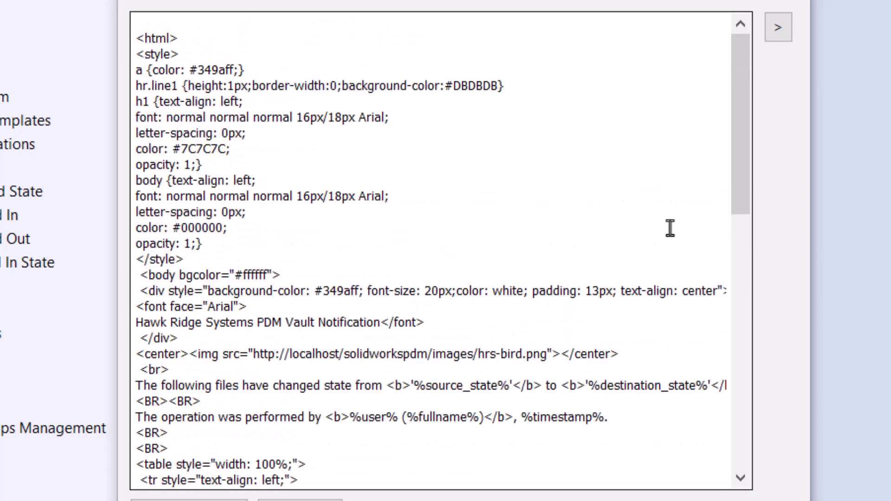
pyautogui.moveTo(453, 86); pyautogui.dragTo(498, 86)
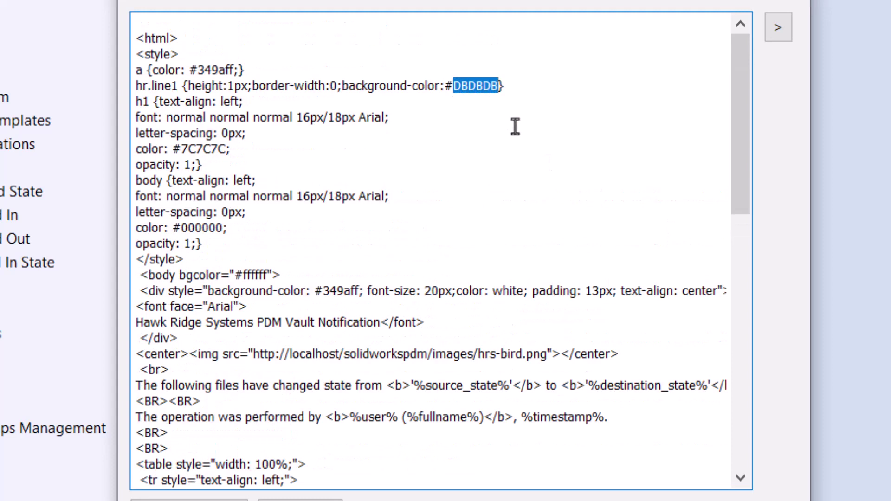
pyautogui.write('0000FF')
pyautogui.doubleClick(341, 291)
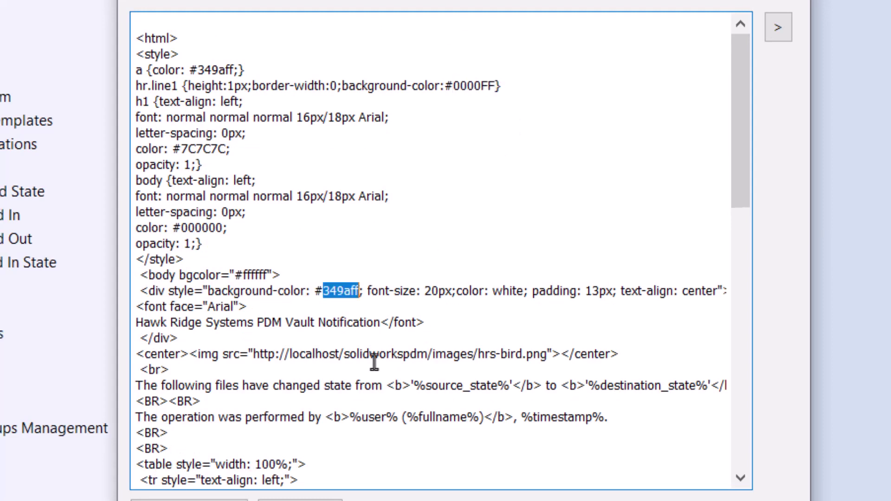
pyautogui.write('0000FF')
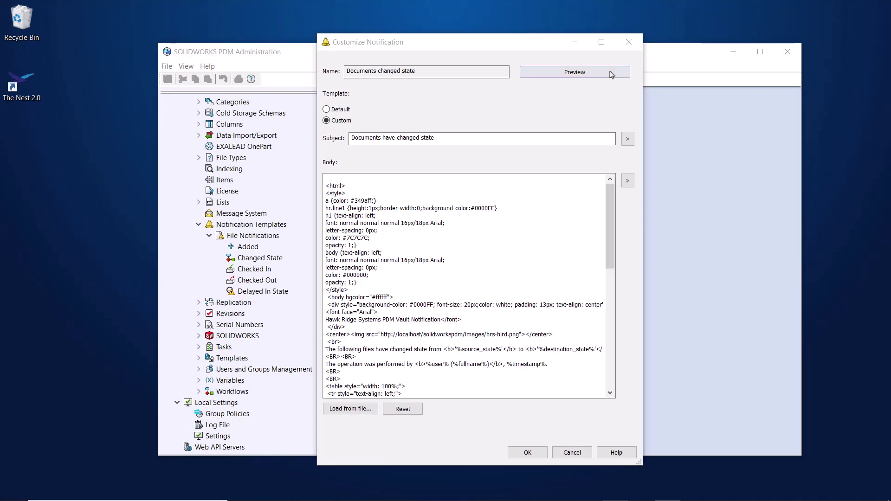
pyautogui.click(611, 75)
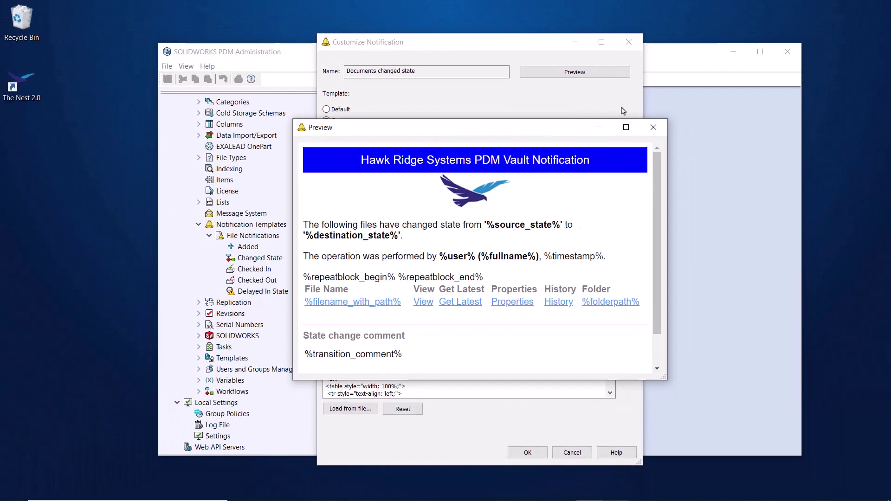
# Add a Revision heading cell after the File Name heading in the table
pyautogui.click(654, 130)
pyautogui.moveTo(612, 237); pyautogui.dragTo(609, 305)
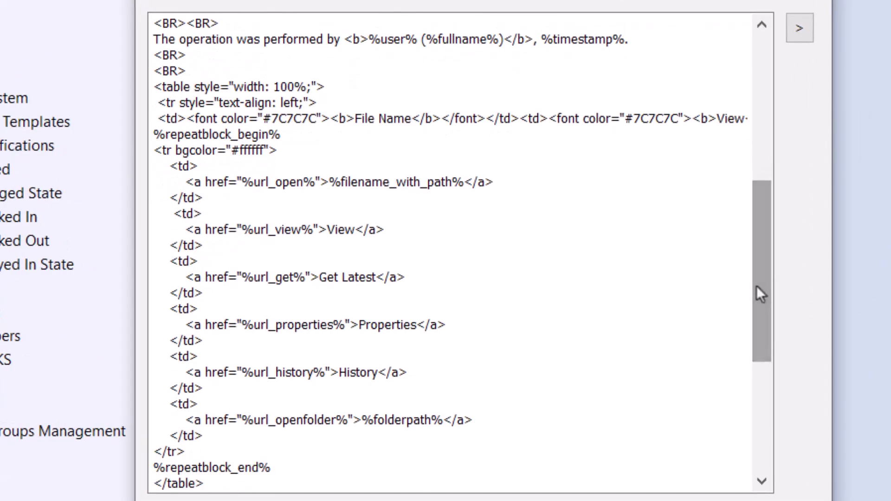
pyautogui.moveTo(520, 102); pyautogui.dragTo(158, 106)
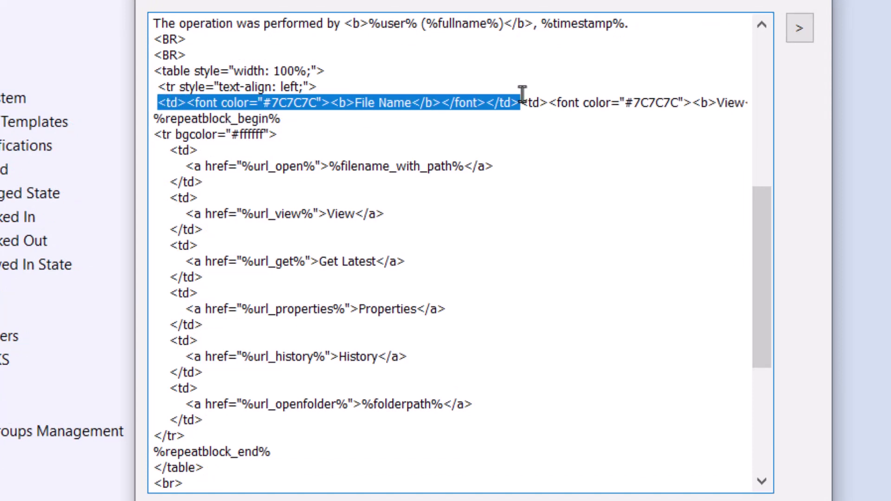
pyautogui.click(524, 112)
pyautogui.write('<td><font color="#7C7C7C"><b>File Name</b></font></td>')
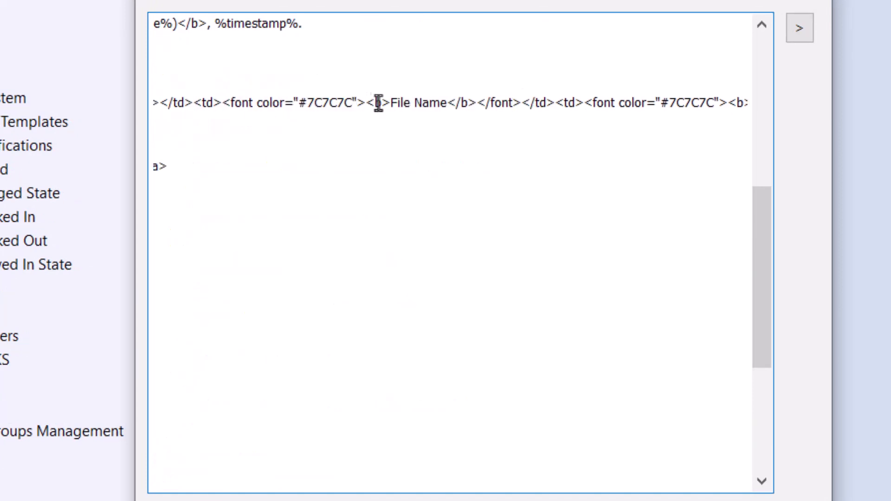
pyautogui.moveTo(391, 104); pyautogui.dragTo(444, 105)
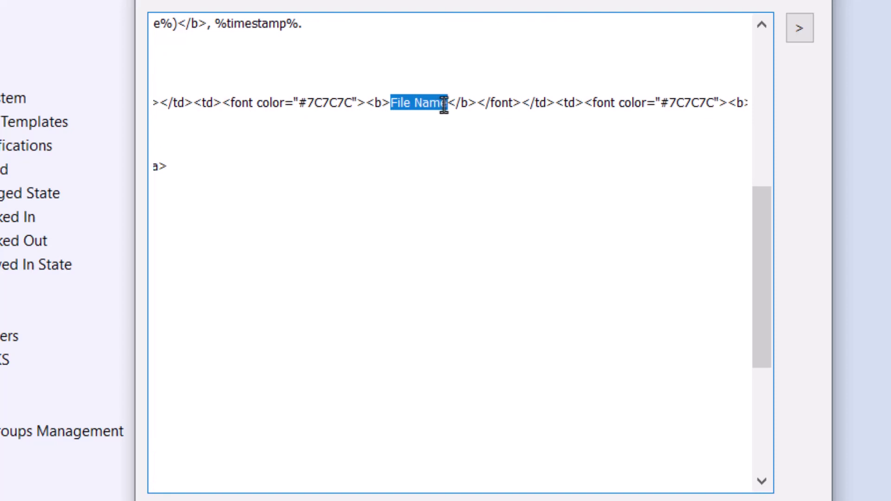
pyautogui.write('Revision')
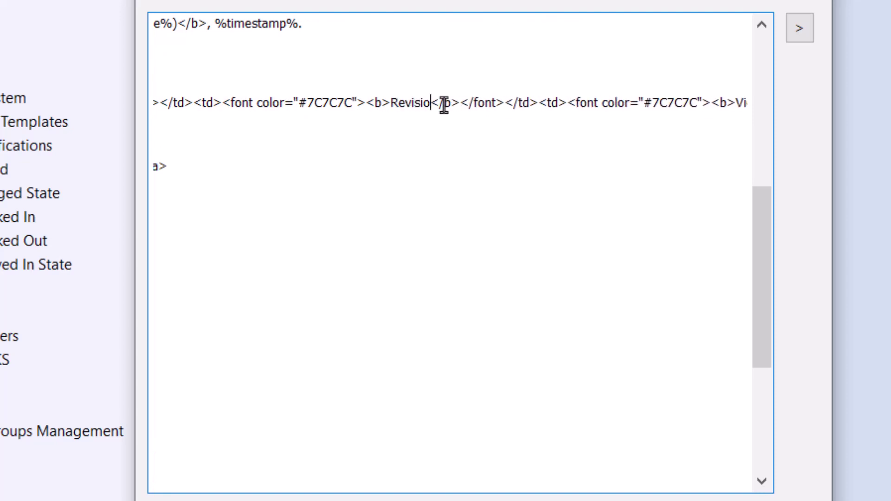
# Add a table cell after the file name showing %var_Revision% in #5DA5FF font colour
pyautogui.click(207, 181)
pyautogui.press('Return')
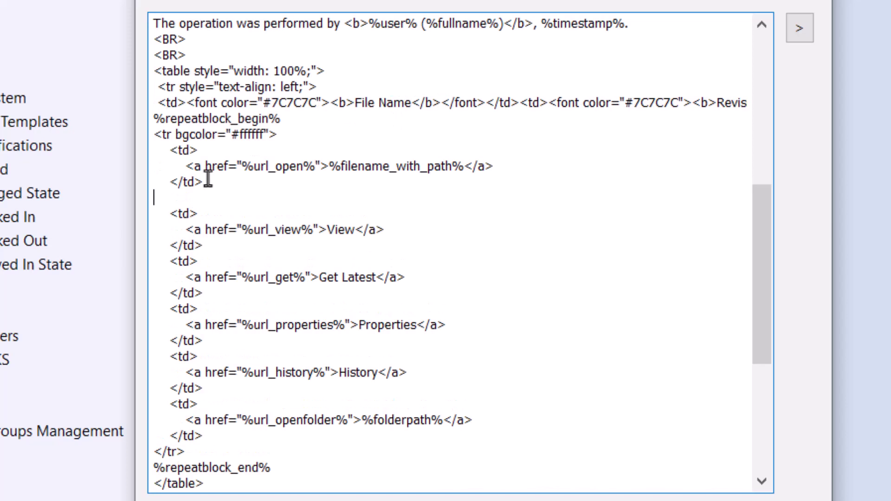
pyautogui.write('<td>')
pyautogui.press('Return')
pyautogui.write('<')
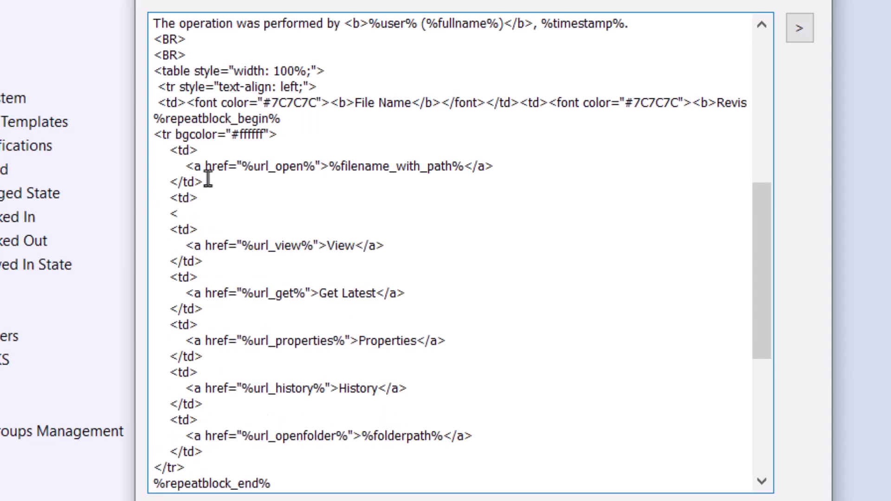
pyautogui.write('/td>')
pyautogui.press('Up')
pyautogui.press('Return')
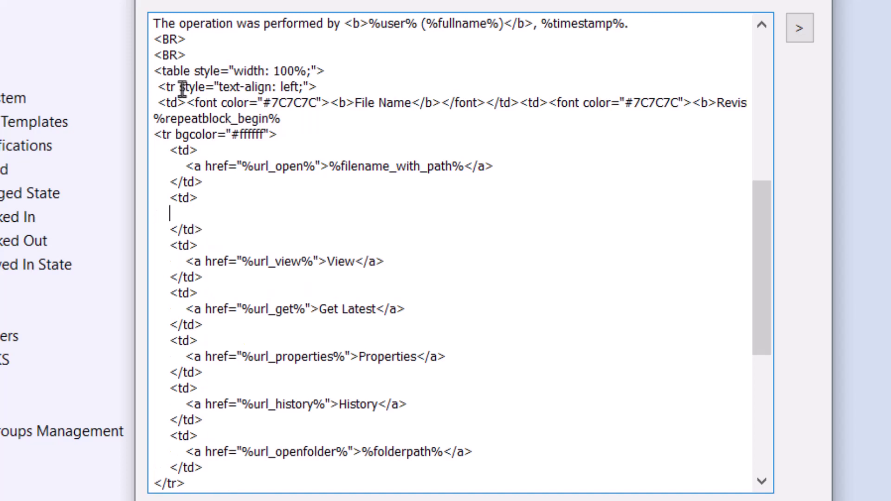
pyautogui.write('%var_Revision%')
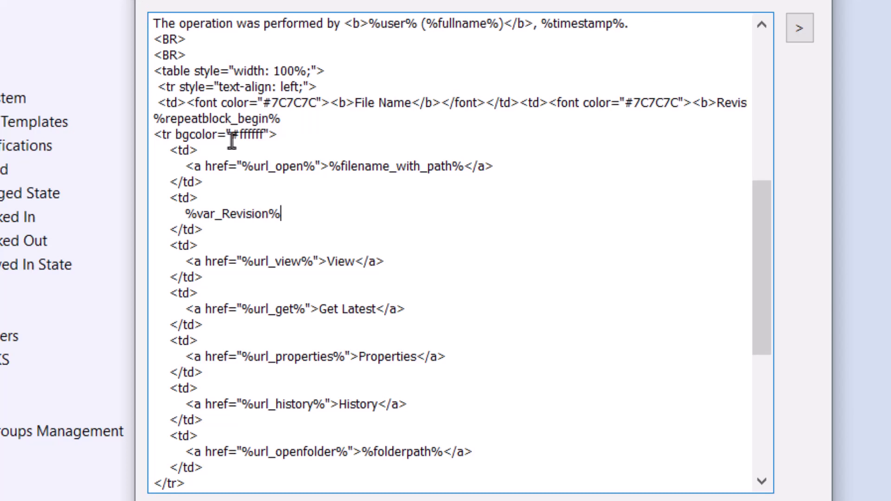
pyautogui.click(186, 214)
pyautogui.write('<font color="#5DA5FF">')
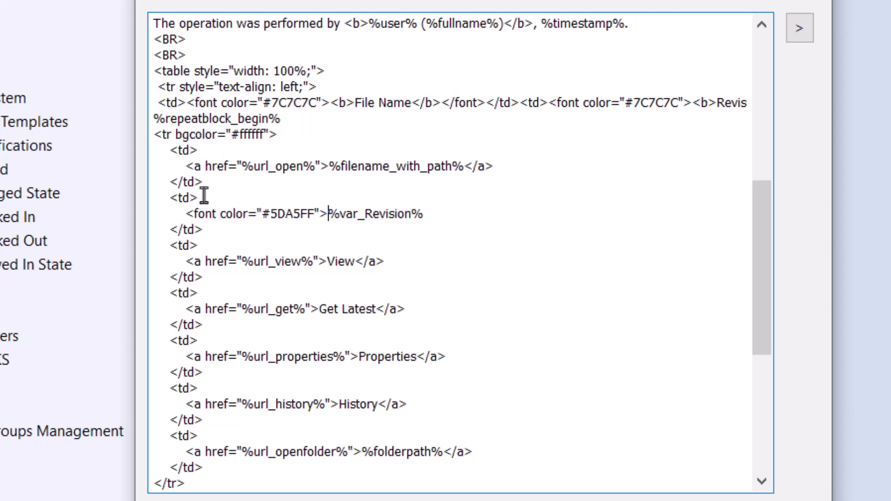
pyautogui.click(420, 215)
pyautogui.write('</font>')
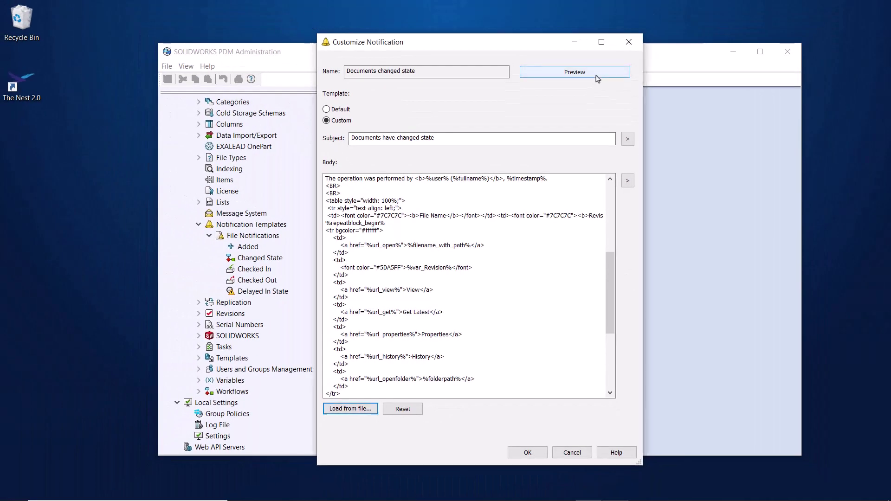
pyautogui.click(590, 74)
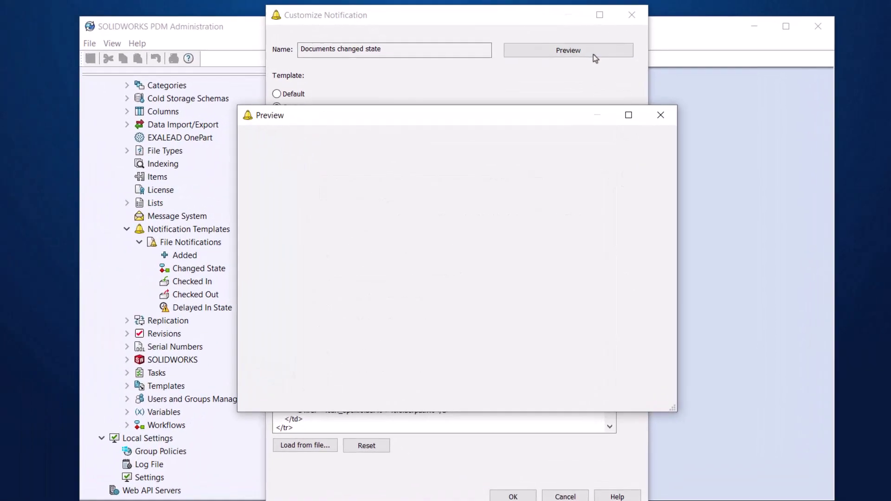
pyautogui.moveTo(663, 159); pyautogui.dragTo(683, 131)
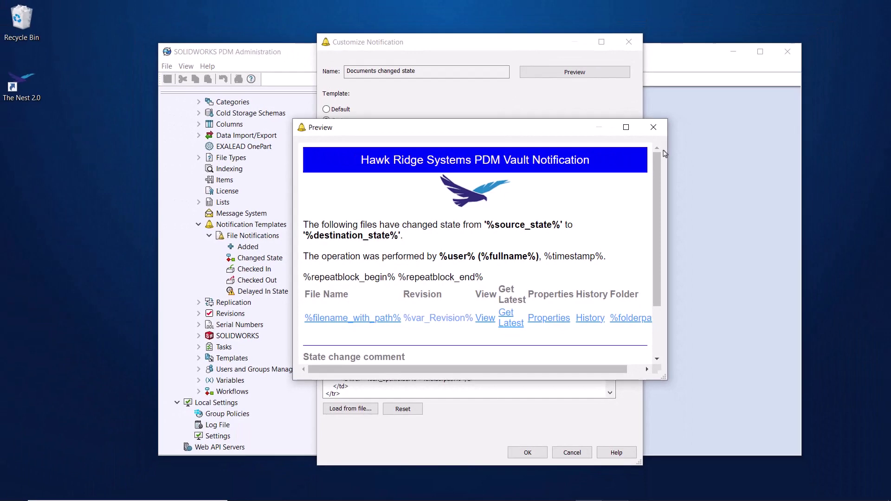
pyautogui.click(654, 131)
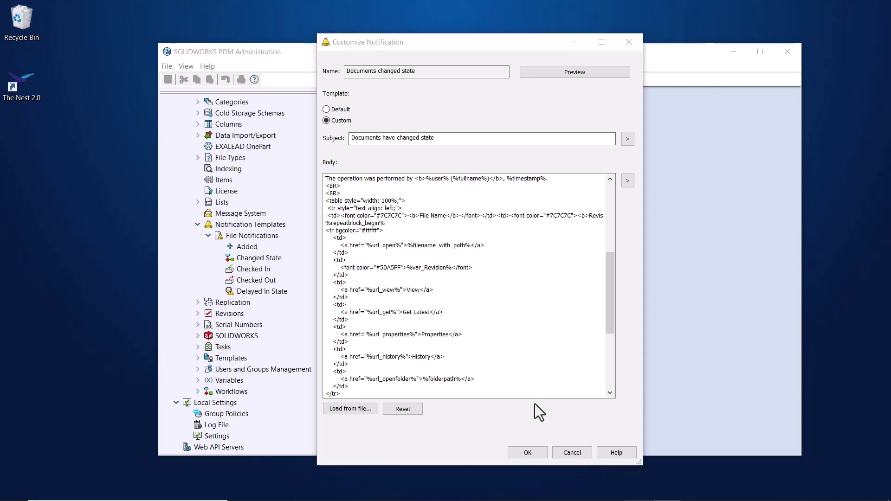
# Save the custom Changed State template, then close the received branded notification after reviewing it
pyautogui.click(522, 456)
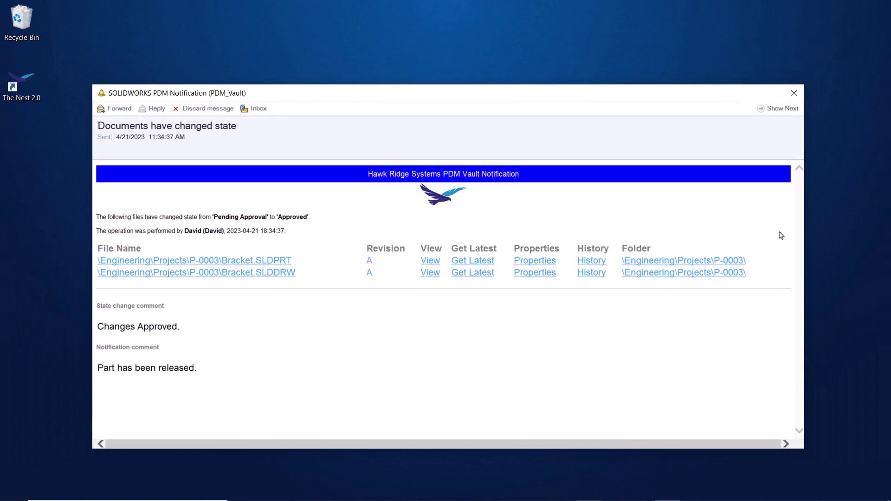
pyautogui.click(795, 93)
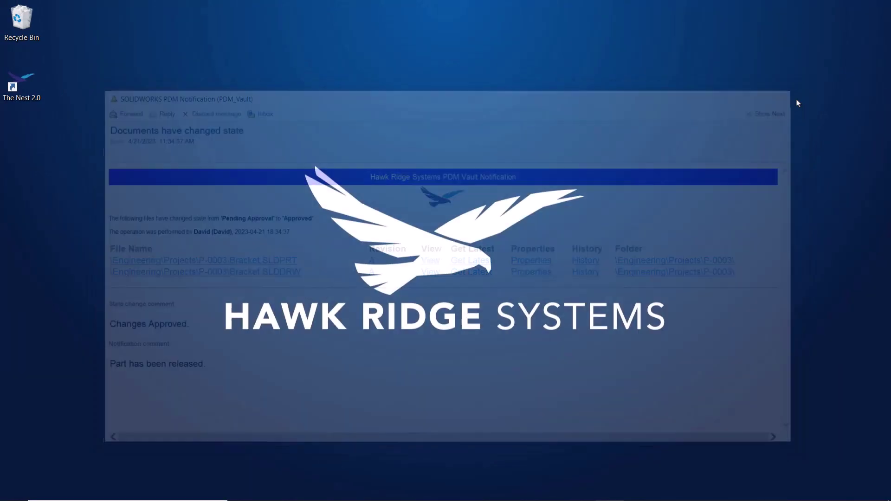